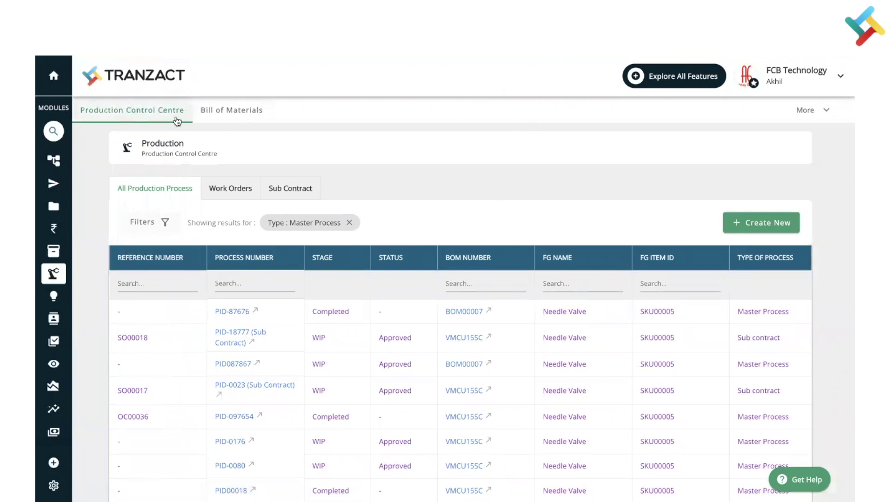
Go to the Bill of Materials list to reach the BOM00008 Needle Valve record
left_click(241, 112)
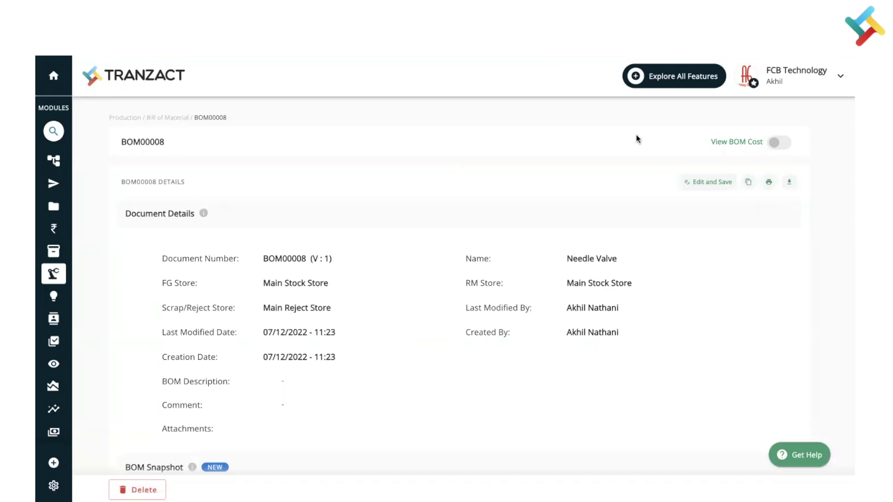
Turn on View BOM Cost for BOM00008 to show the ₹13,977.57 average-pricing total
left_click(783, 145)
scroll(701, 332, "down", 4)
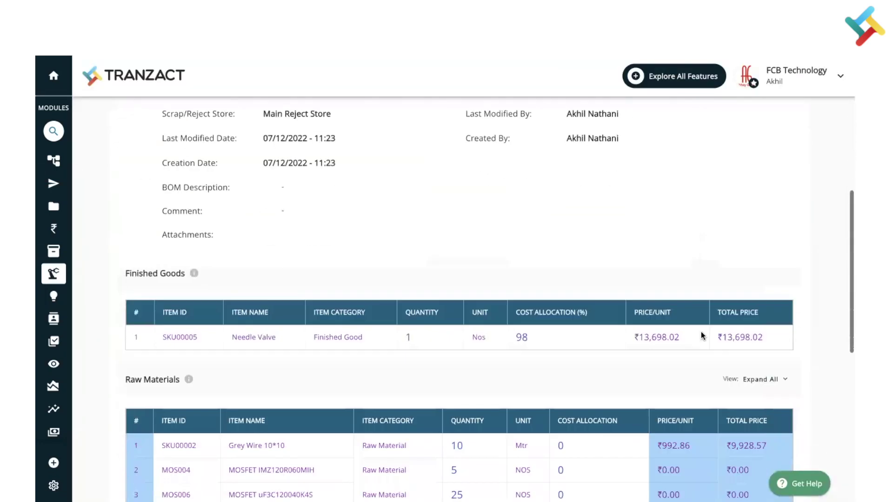
scroll(701, 331, "down", 4)
scroll(719, 294, "down", 2)
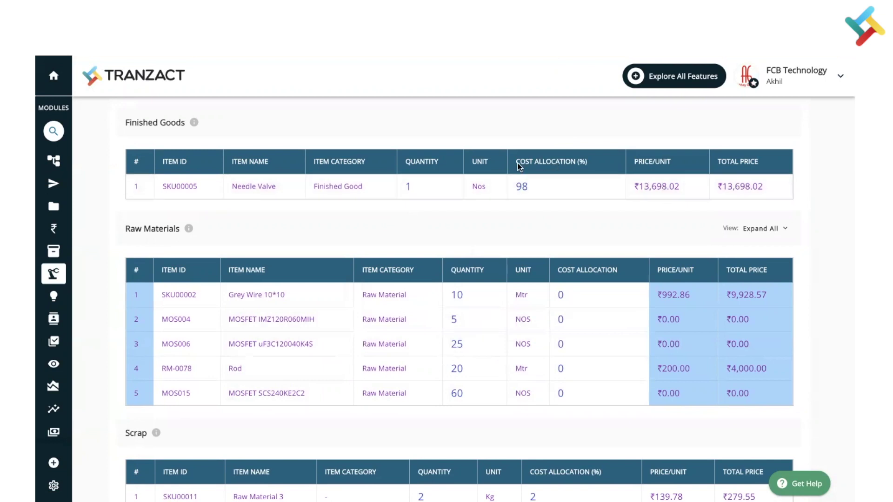
scroll(574, 188, "down", 1)
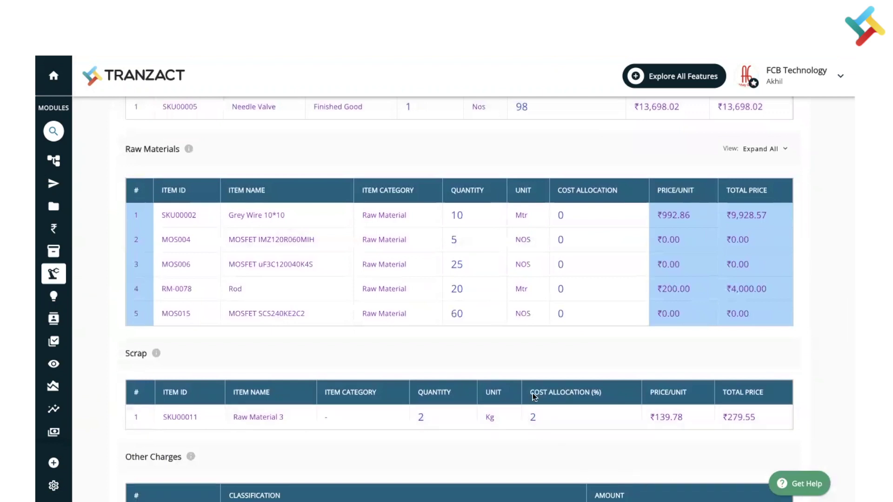
scroll(607, 225, "up", 1)
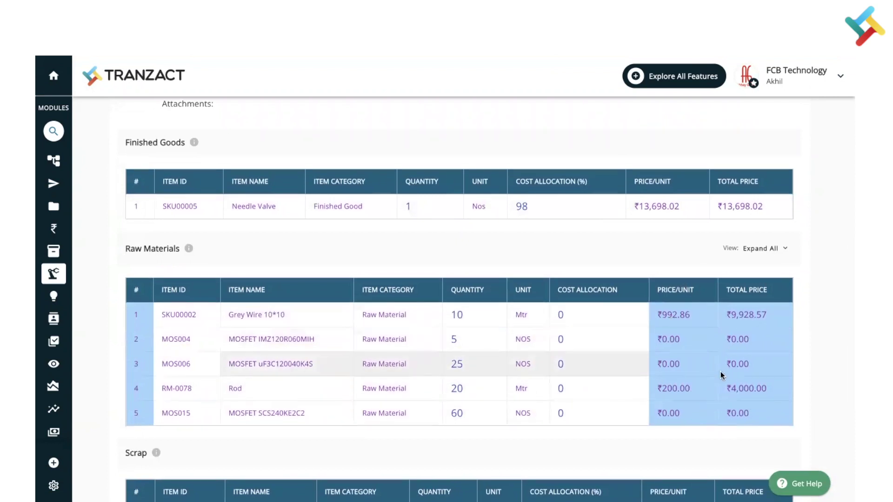
scroll(721, 375, "up", 5)
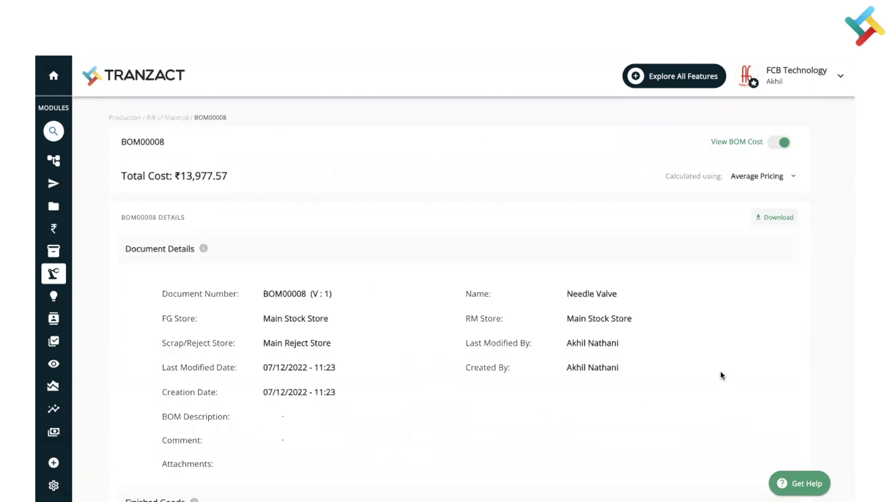
Change the 'Calculated using' pricing method from average to FIFO Pricing
left_click(761, 180)
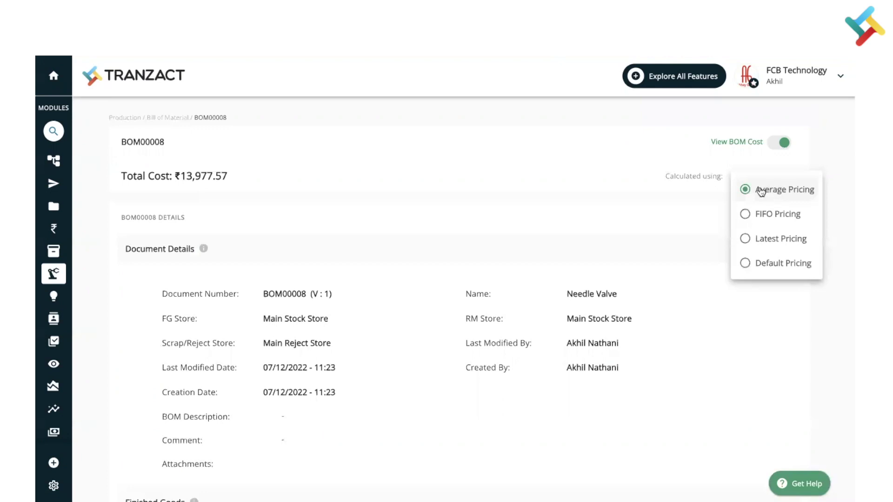
left_click(768, 214)
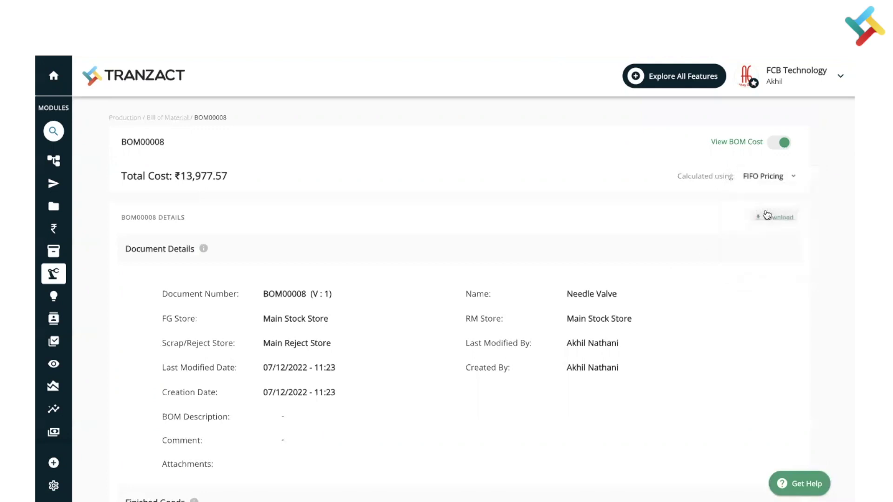
scroll(682, 368, "down", 5)
scroll(682, 368, "down", 5)
scroll(682, 368, "down", 4)
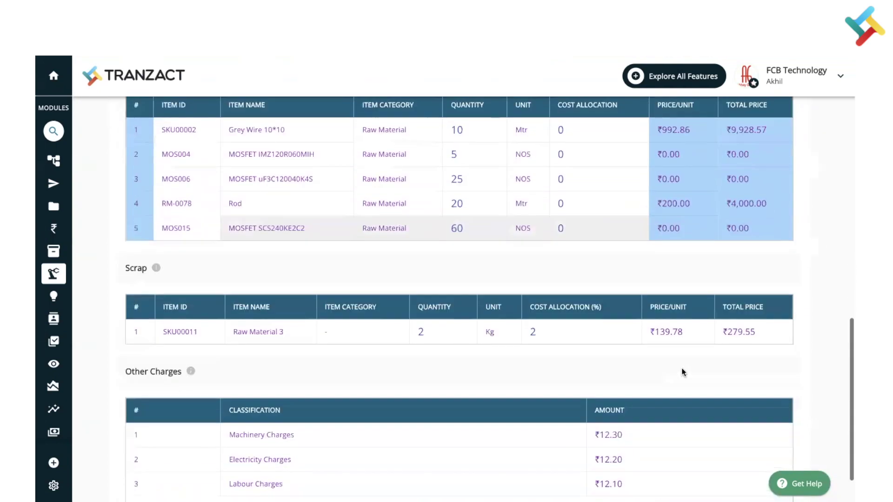
scroll(681, 372, "down", 2)
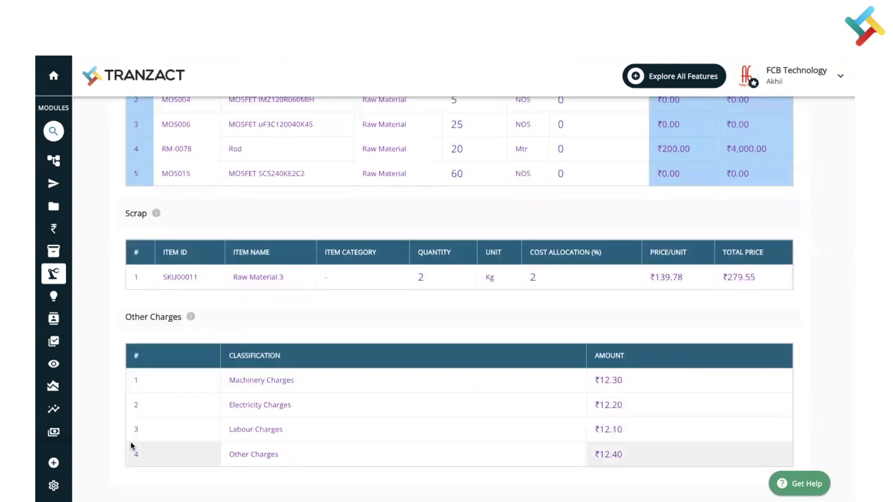
scroll(502, 405, "up", 5)
scroll(503, 418, "up", 5)
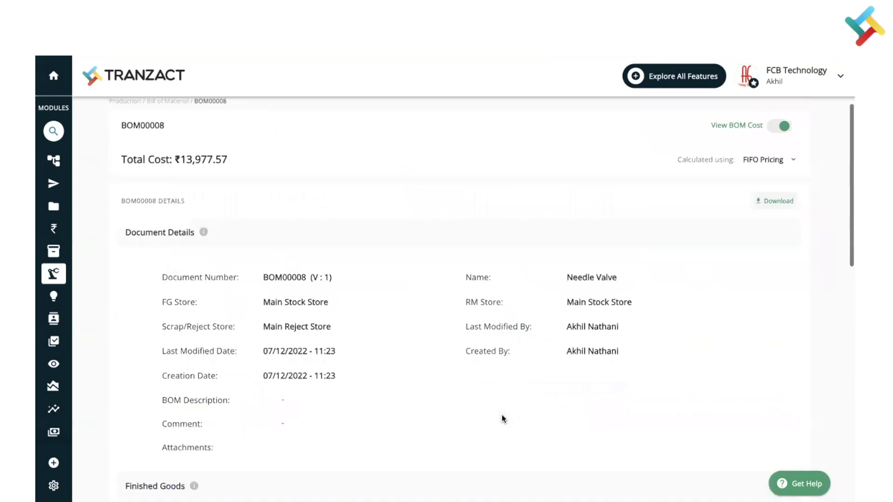
scroll(503, 419, "up", 1)
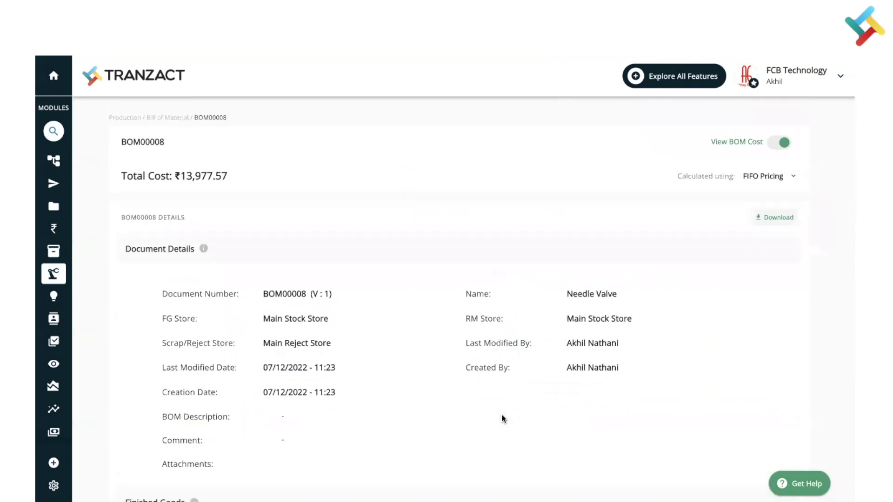